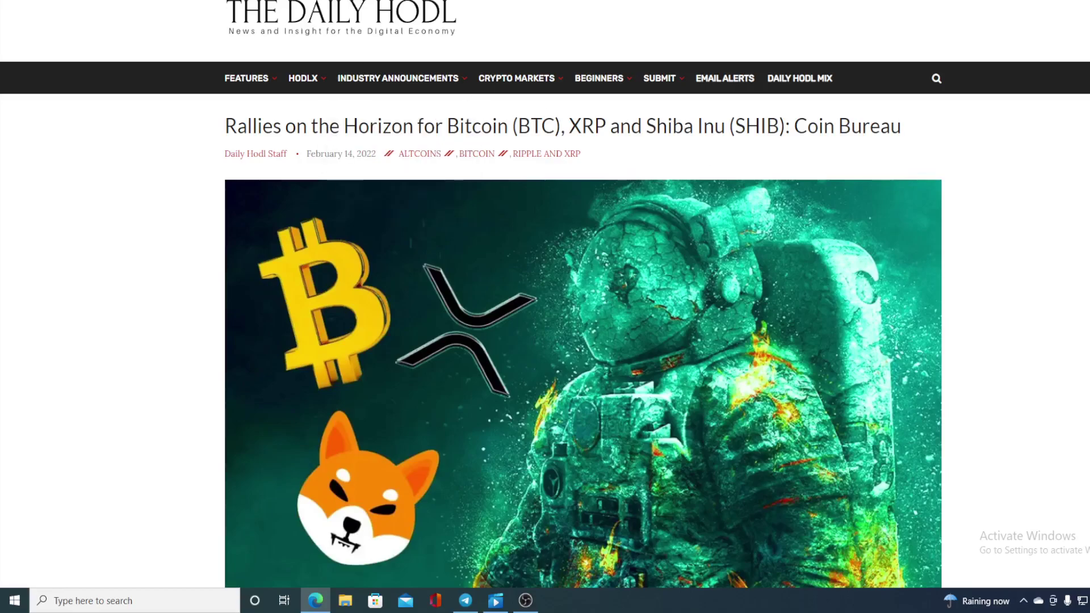
Switch from the Daily Hodl rally article to the CoinMarketCap XRP tab showing the $0.8272 price
key(ctrl+Tab)
scroll(908, 320, up, 5)
scroll(907, 320, up, 5)
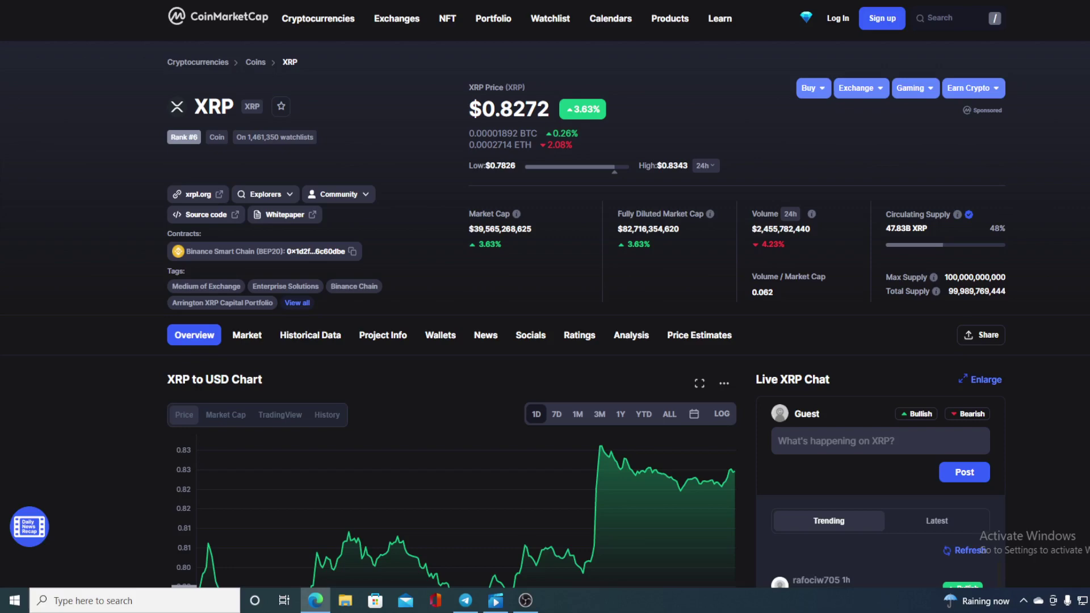
scroll(545, 341, down, 2)
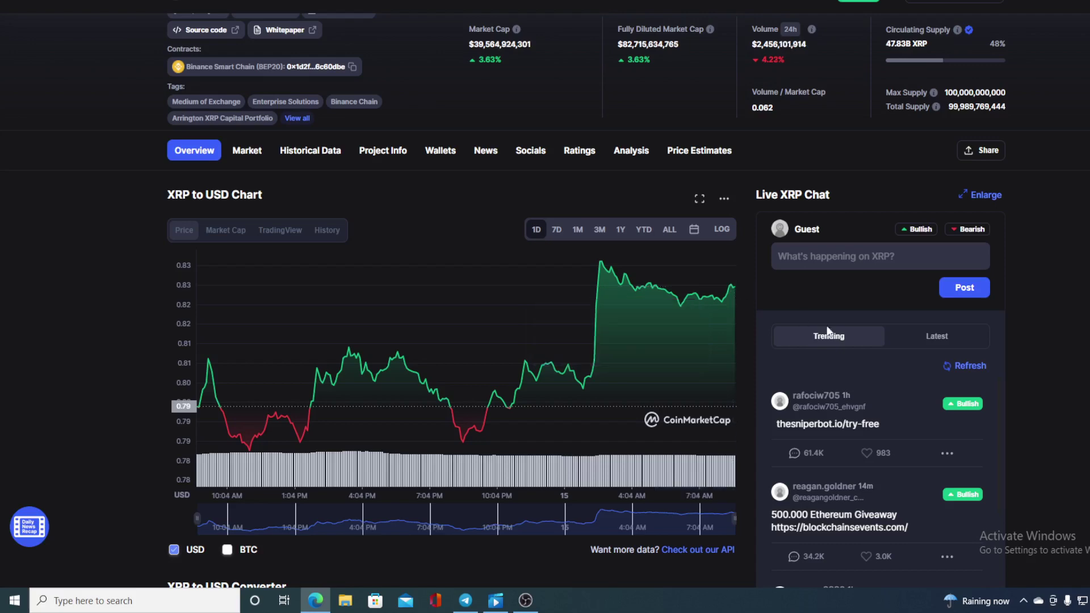
scroll(1080, 362, up, 2)
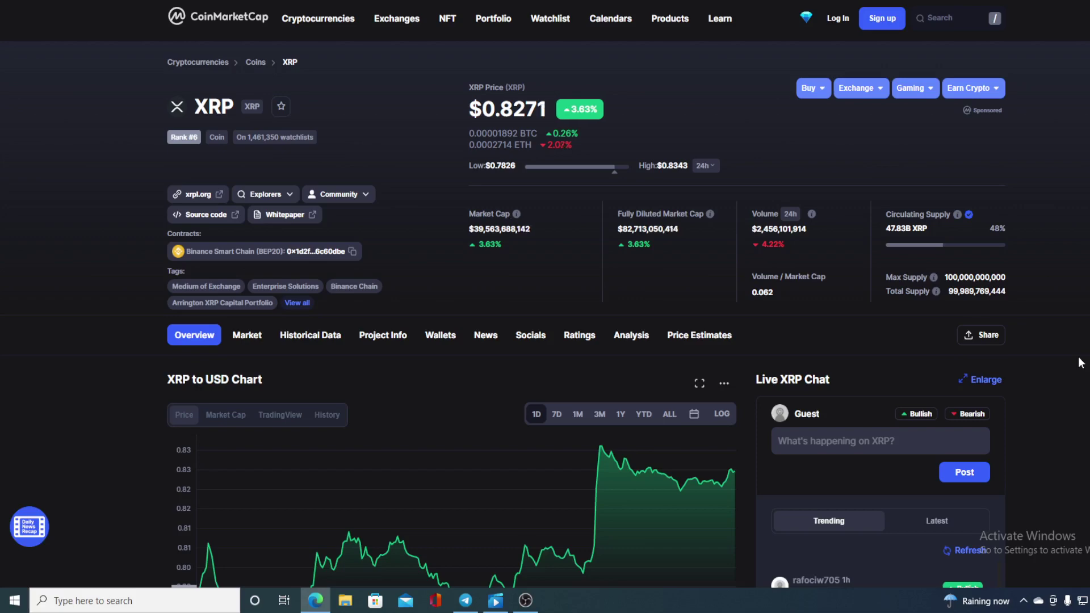
scroll(1080, 364, down, 3)
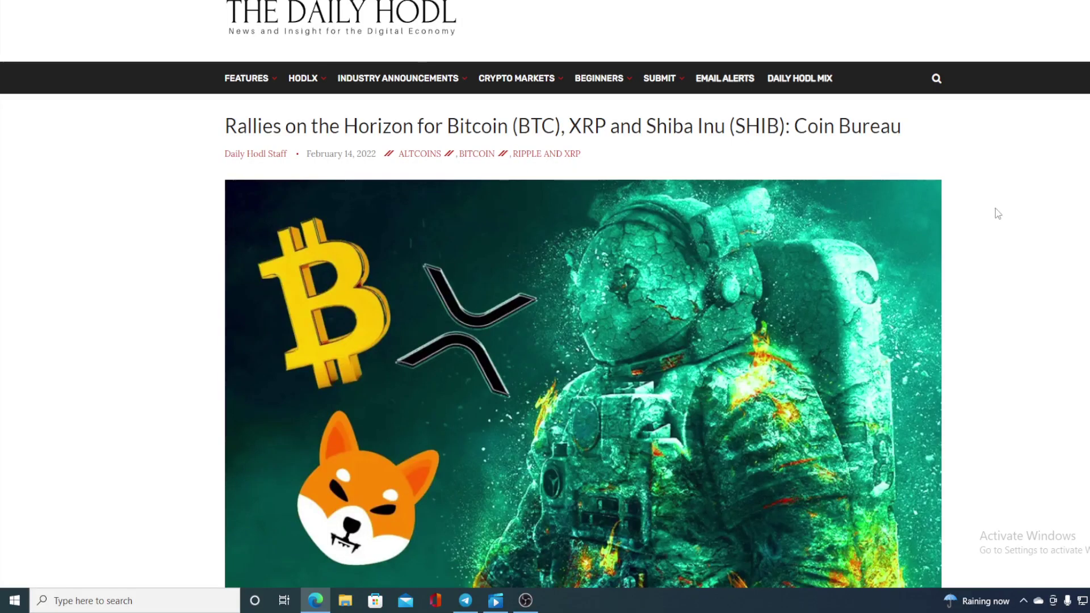
scroll(996, 209, down, 4)
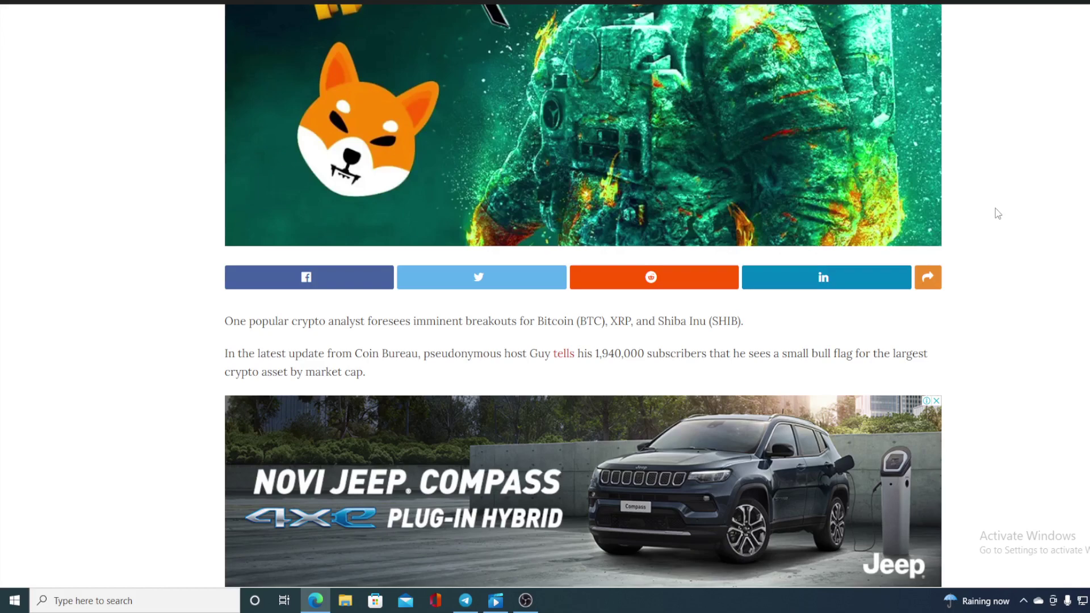
scroll(999, 214, down, 3)
scroll(999, 214, down, 4)
scroll(999, 214, down, 2)
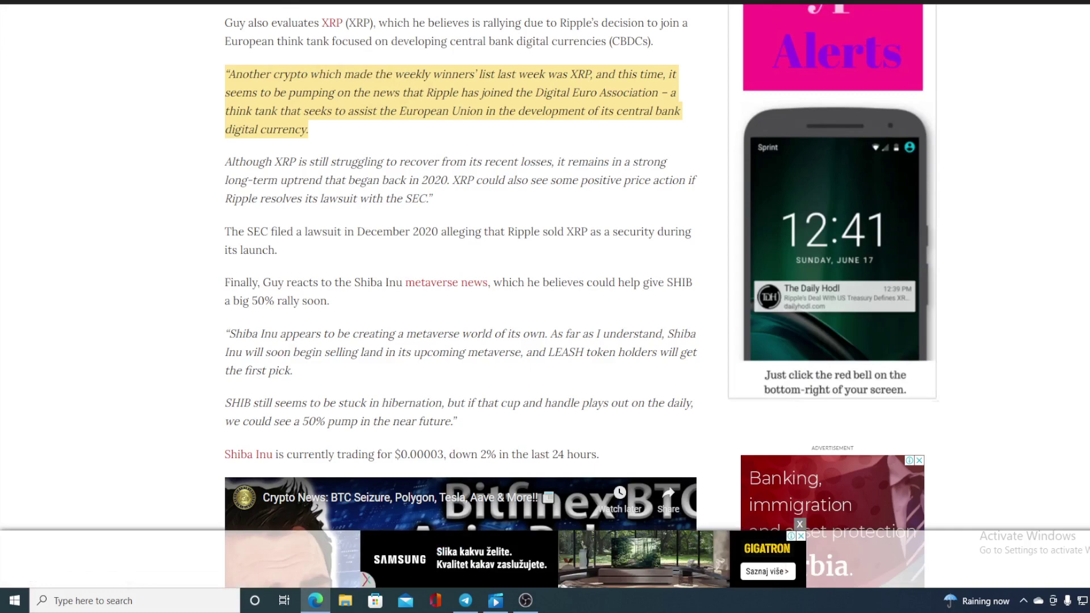
Switch to the Twitter tab with the Digital Euro Association tweet naming Ripple a supporting partner
key(ctrl+Tab)
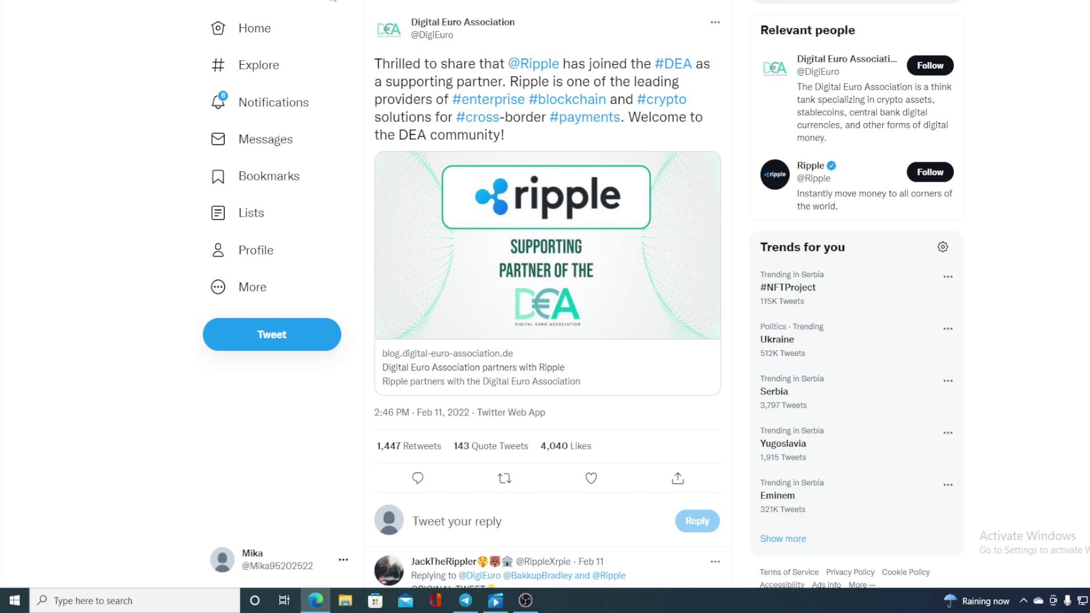
Switch back to the Daily Hodl article's passage on Ripple joining the Digital Euro Association
key(ctrl+Tab)
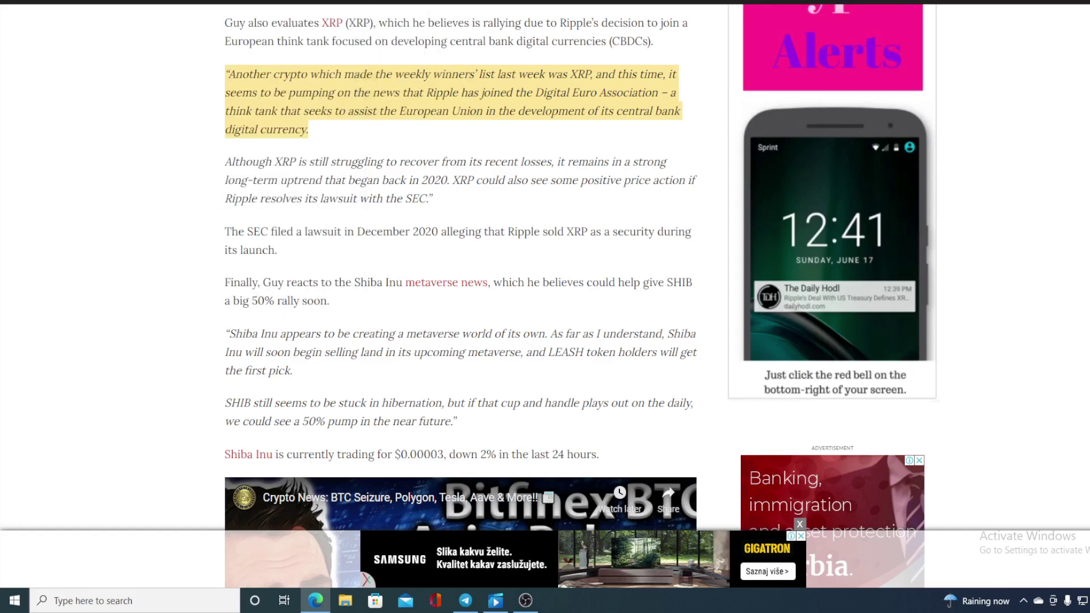
On CoinMarketCap's XRP to USD chart, view the 7-day range, then restore the 1-day range
key(ctrl+Tab)
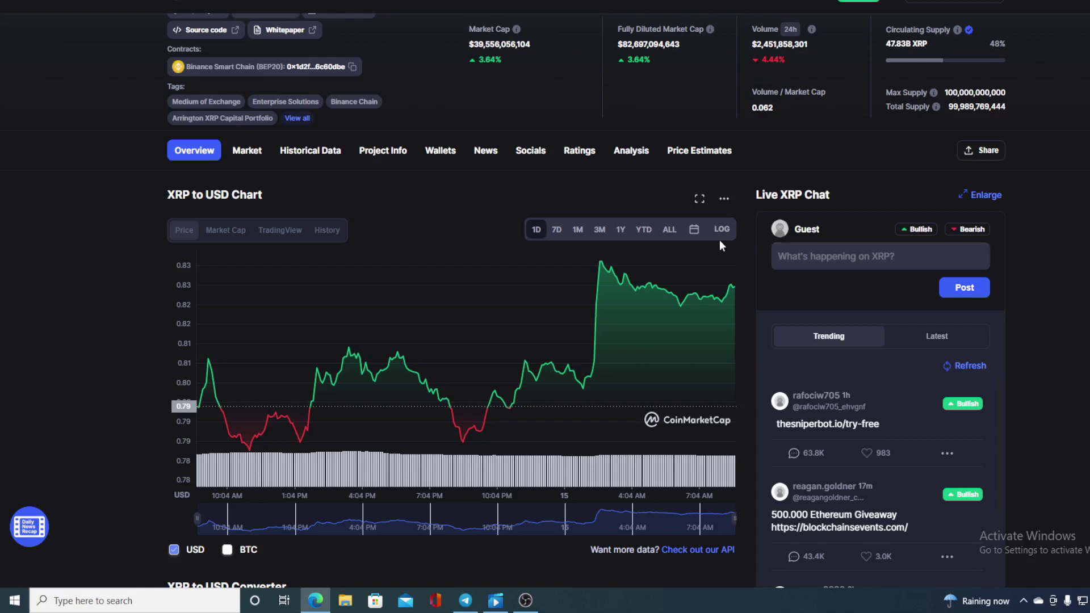
click(557, 229)
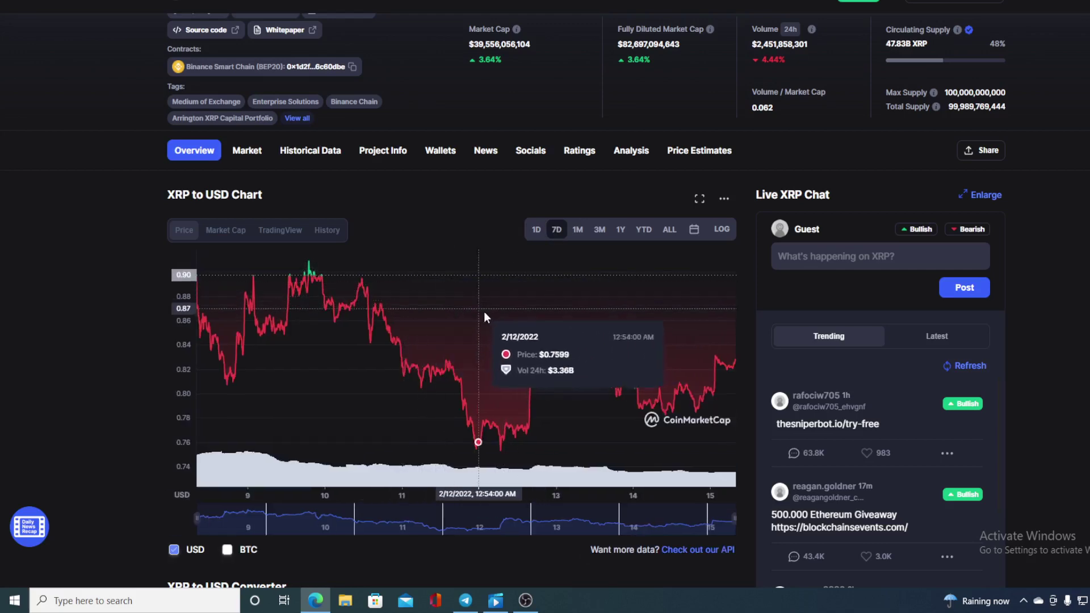
click(536, 230)
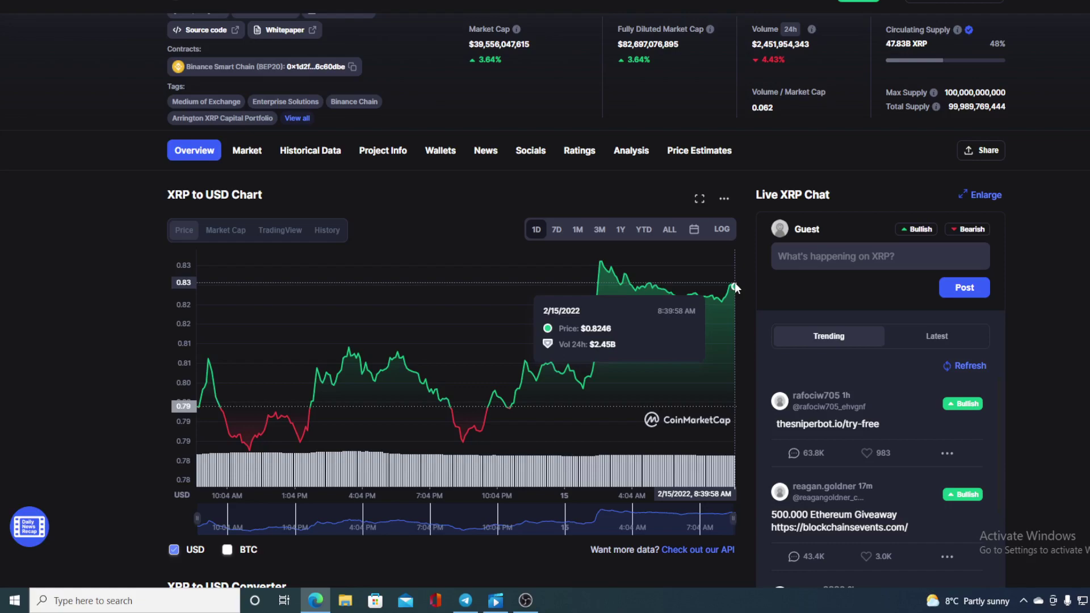
scroll(1086, 294, down, 8)
scroll(1085, 294, down, 8)
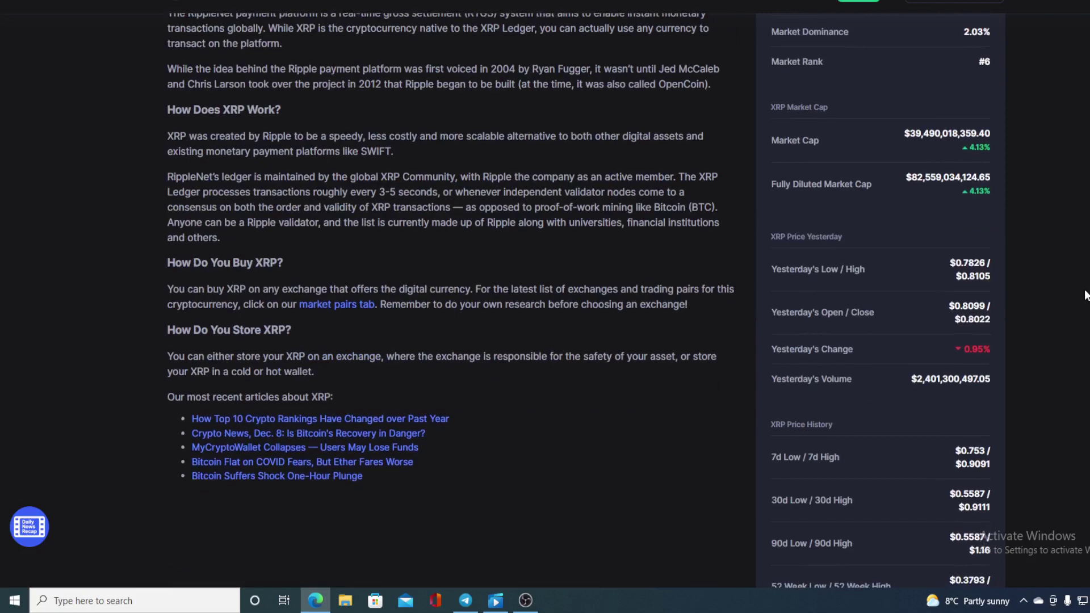
scroll(1085, 293, down, 5)
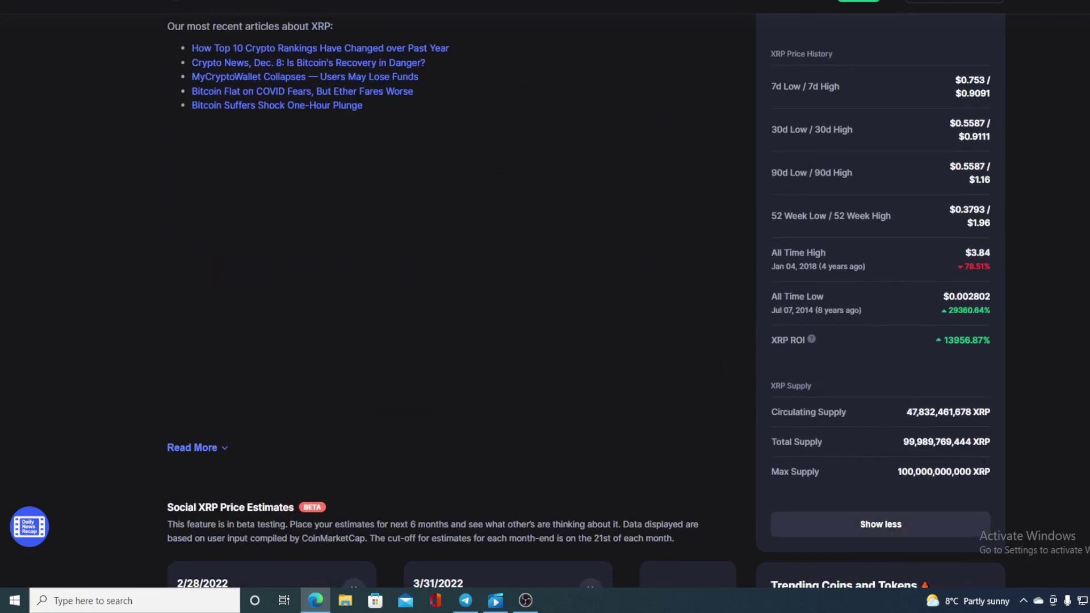
scroll(1045, 412, up, 1)
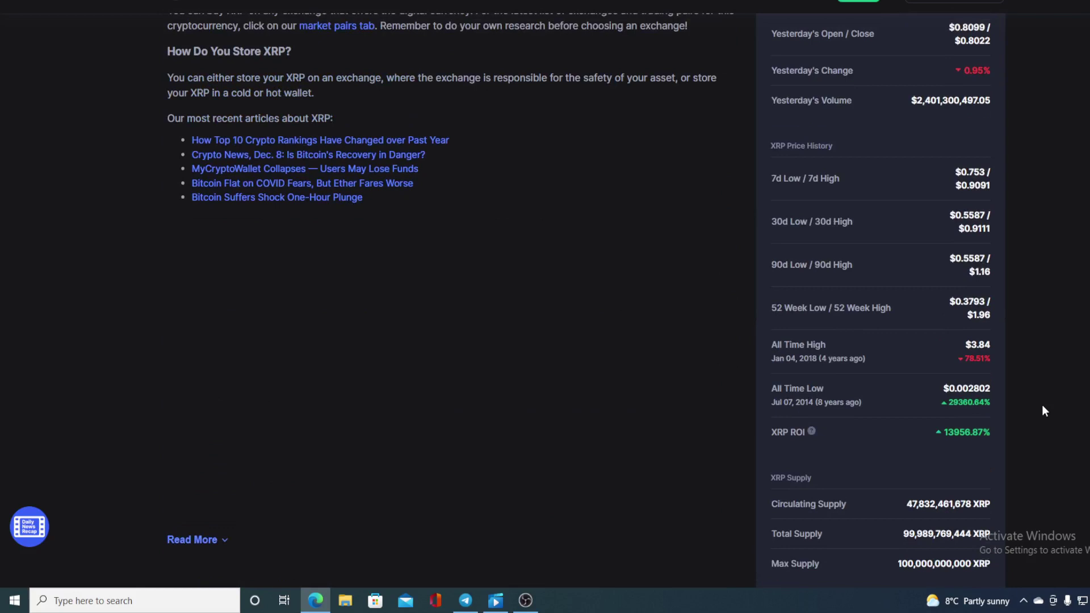
scroll(1044, 412, up, 4)
scroll(1044, 411, up, 4)
scroll(1045, 412, up, 4)
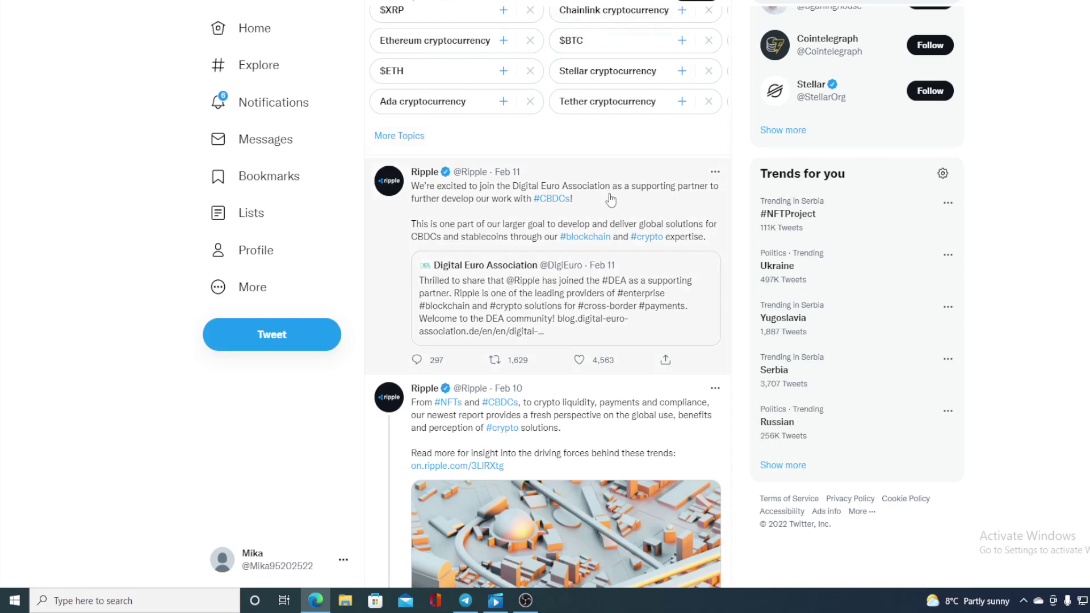
scroll(611, 200, up, 5)
scroll(611, 200, up, 2)
scroll(611, 200, up, 5)
scroll(611, 200, up, 4)
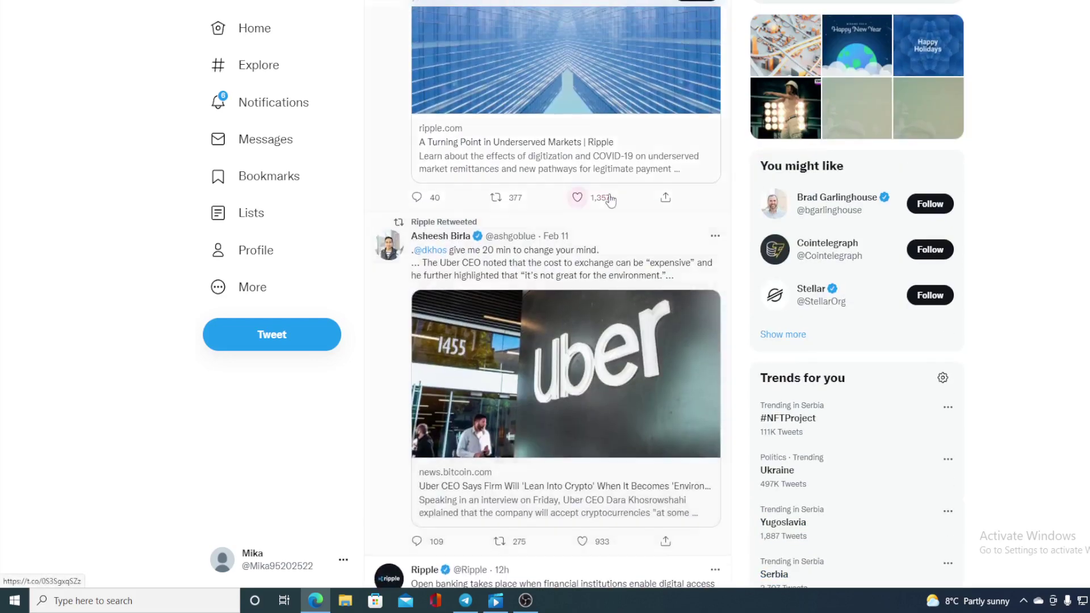
scroll(597, 221, up, 5)
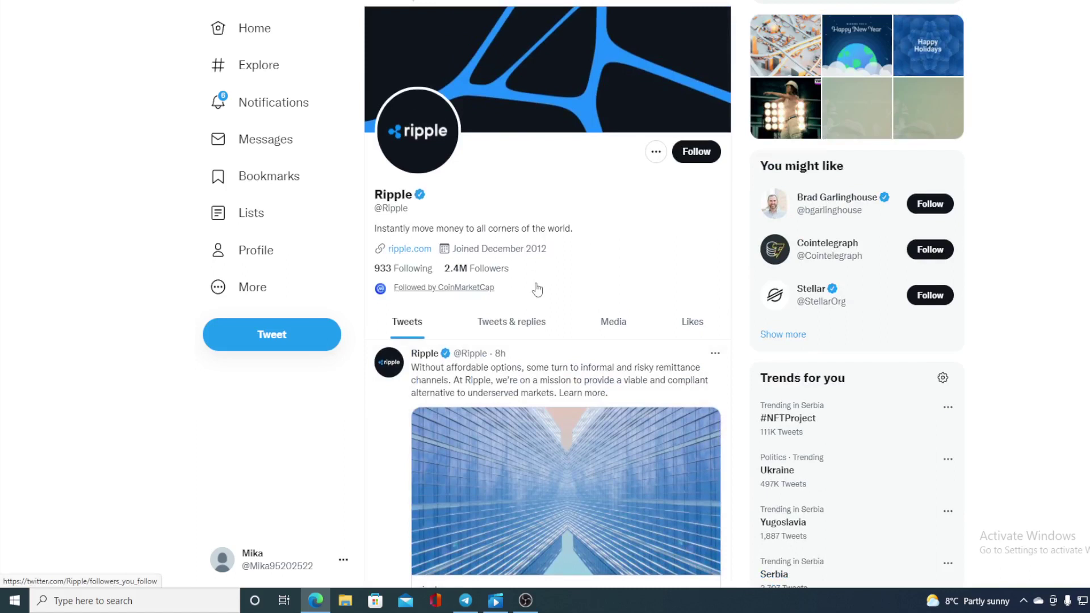
scroll(568, 279, down, 5)
scroll(569, 279, down, 5)
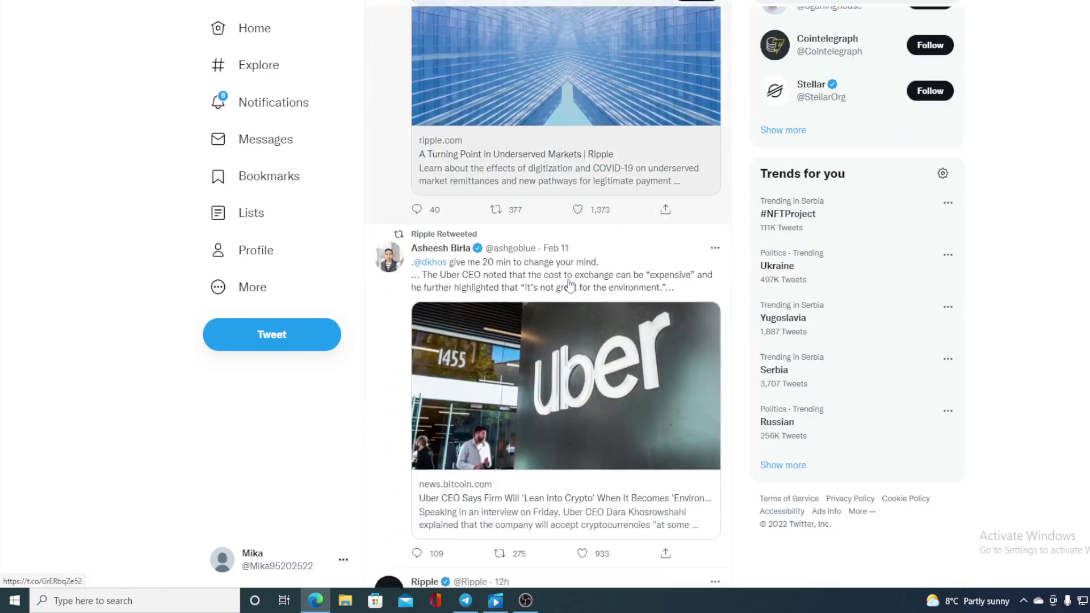
scroll(569, 289, down, 4)
scroll(568, 288, down, 3)
scroll(569, 288, down, 3)
scroll(568, 288, down, 2)
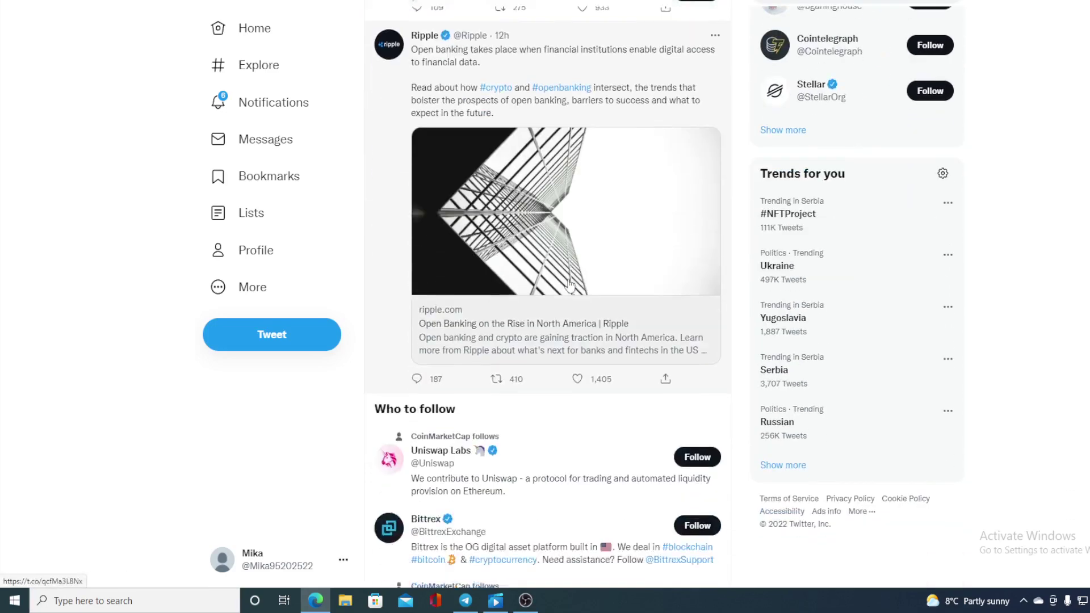
scroll(570, 286, down, 3)
scroll(570, 285, down, 2)
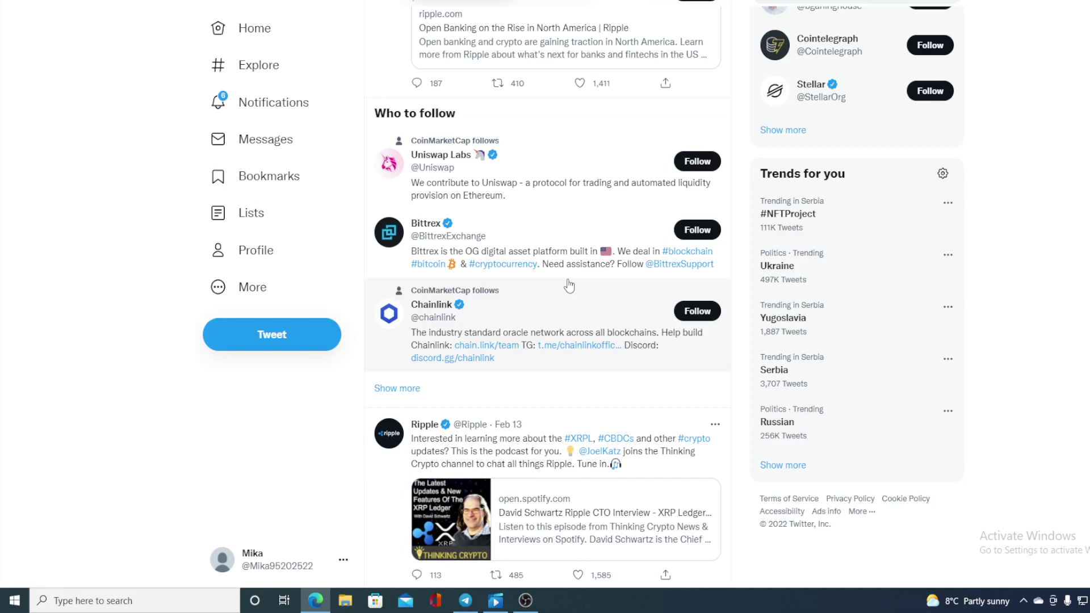
key(ctrl+Tab)
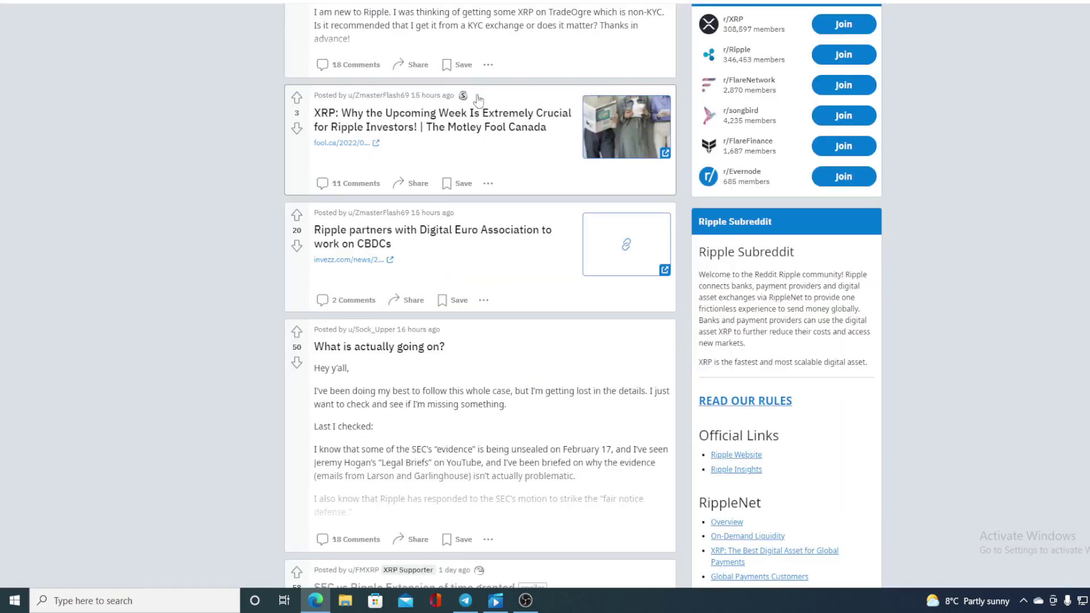
scroll(478, 113, up, 3)
scroll(477, 110, up, 5)
scroll(477, 111, up, 3)
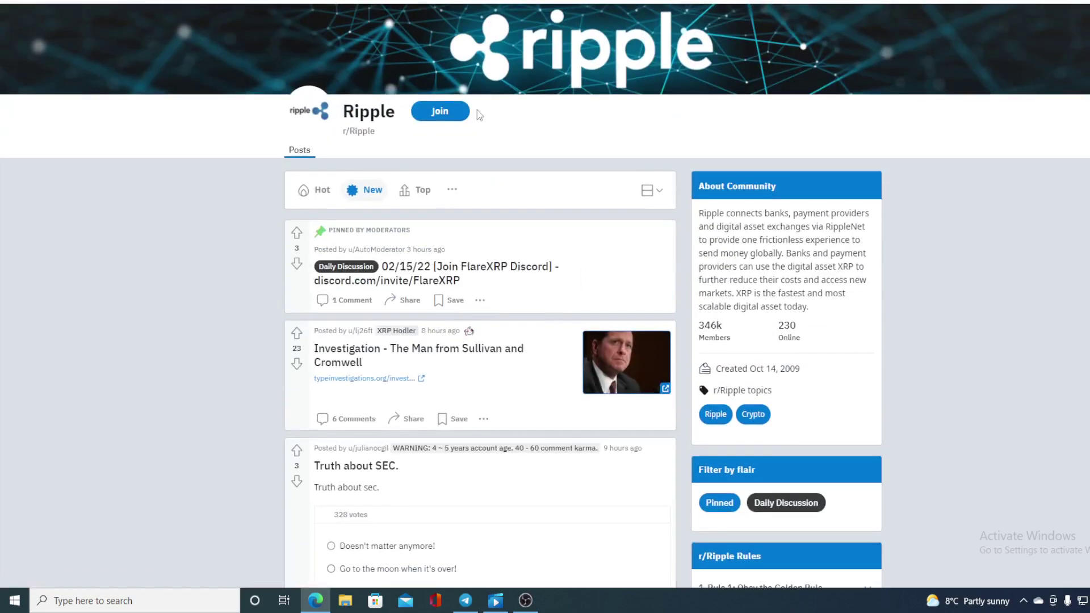
scroll(533, 249, down, 3)
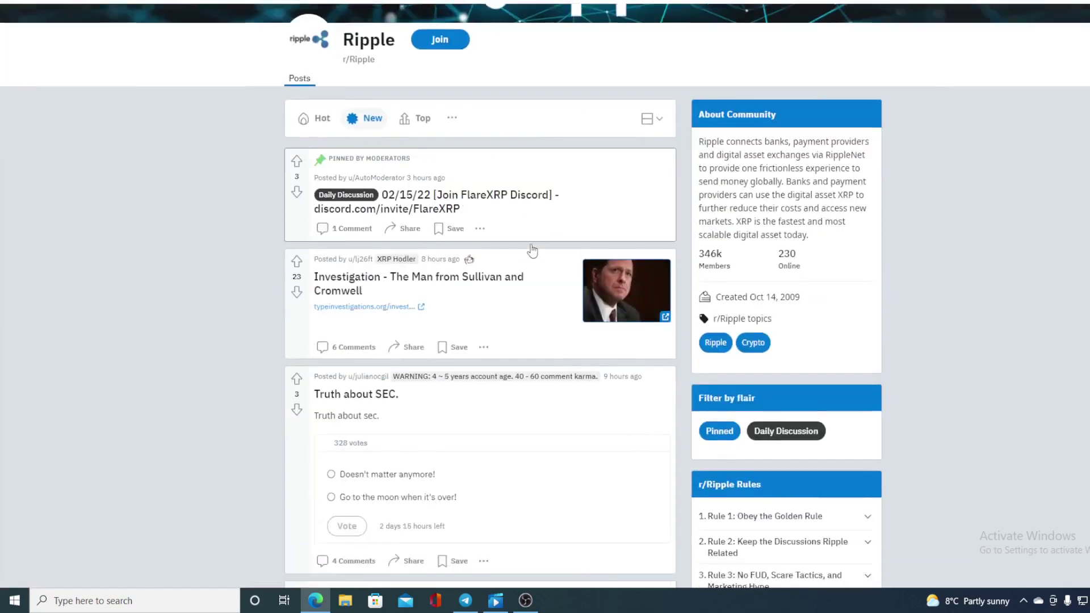
scroll(534, 249, down, 4)
scroll(534, 249, down, 3)
scroll(533, 249, down, 5)
scroll(533, 250, down, 2)
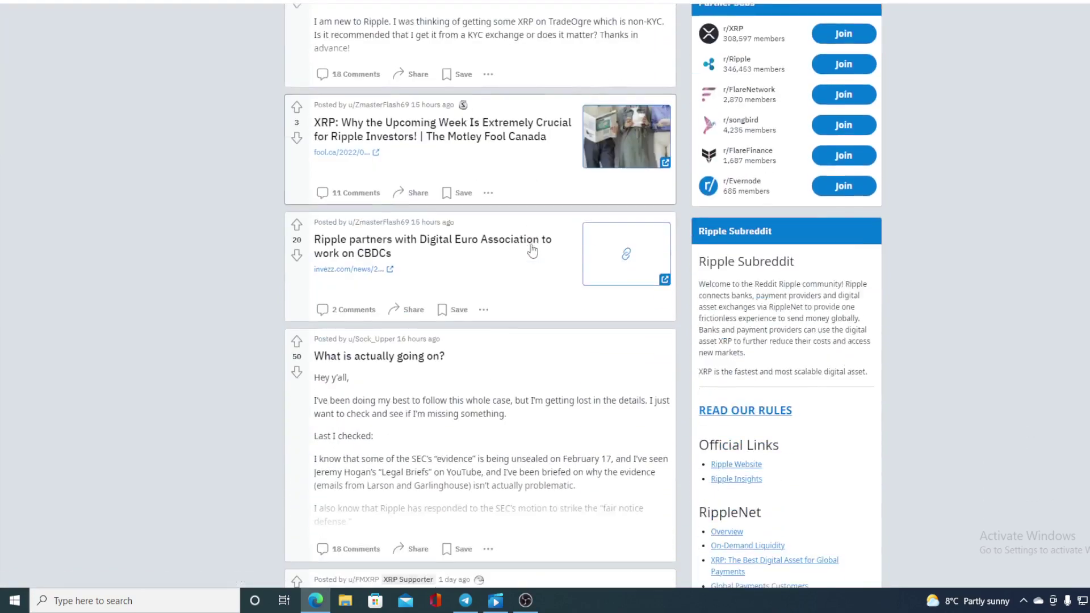
scroll(533, 249, down, 1)
scroll(534, 248, up, 5)
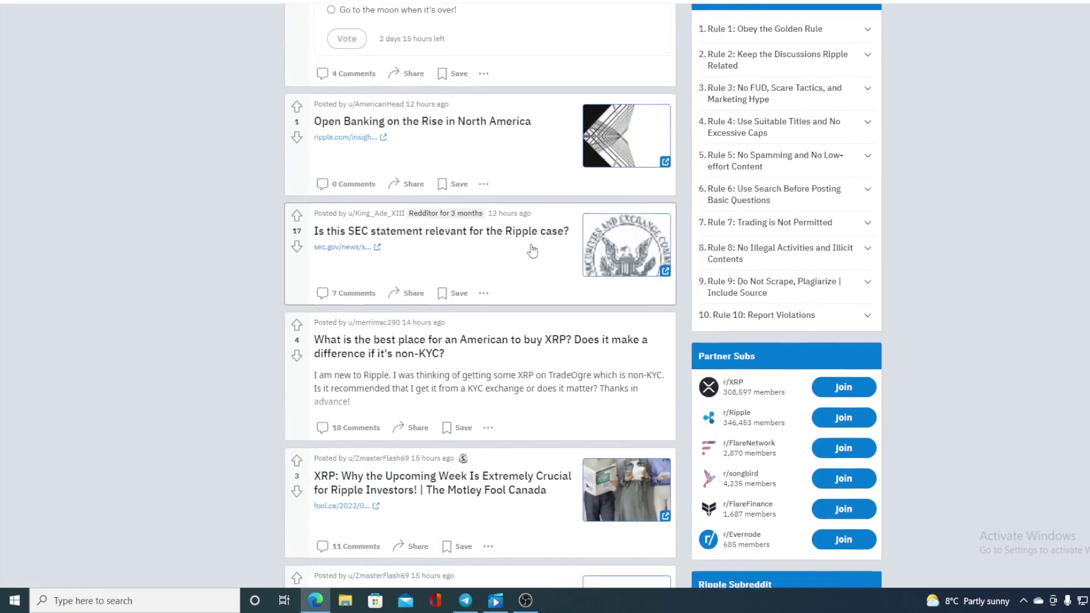
scroll(533, 250, up, 5)
scroll(533, 249, up, 1)
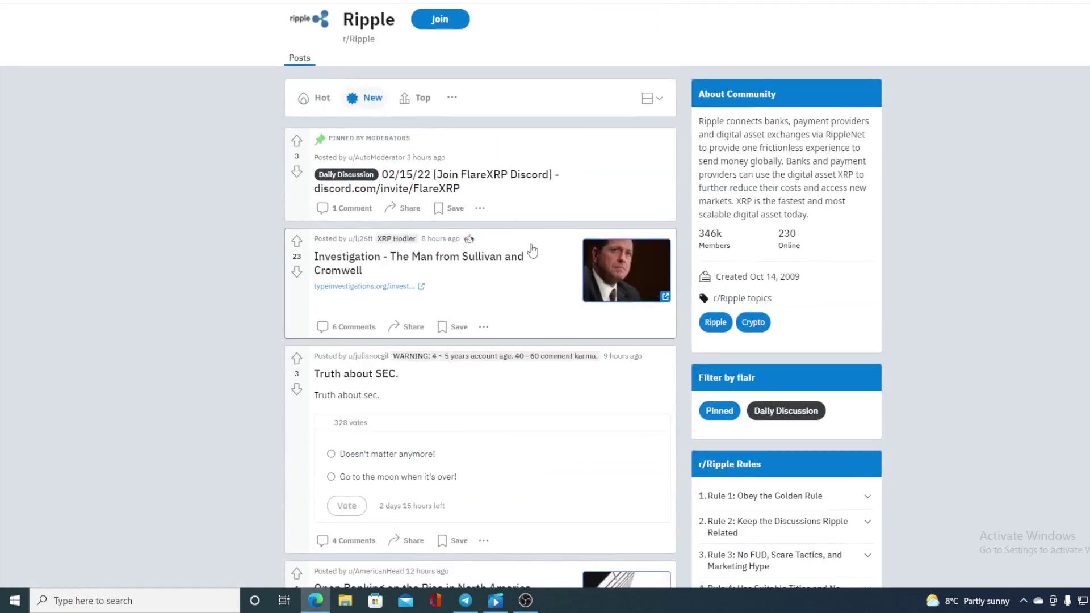
scroll(534, 249, down, 4)
scroll(534, 250, down, 4)
scroll(533, 248, down, 3)
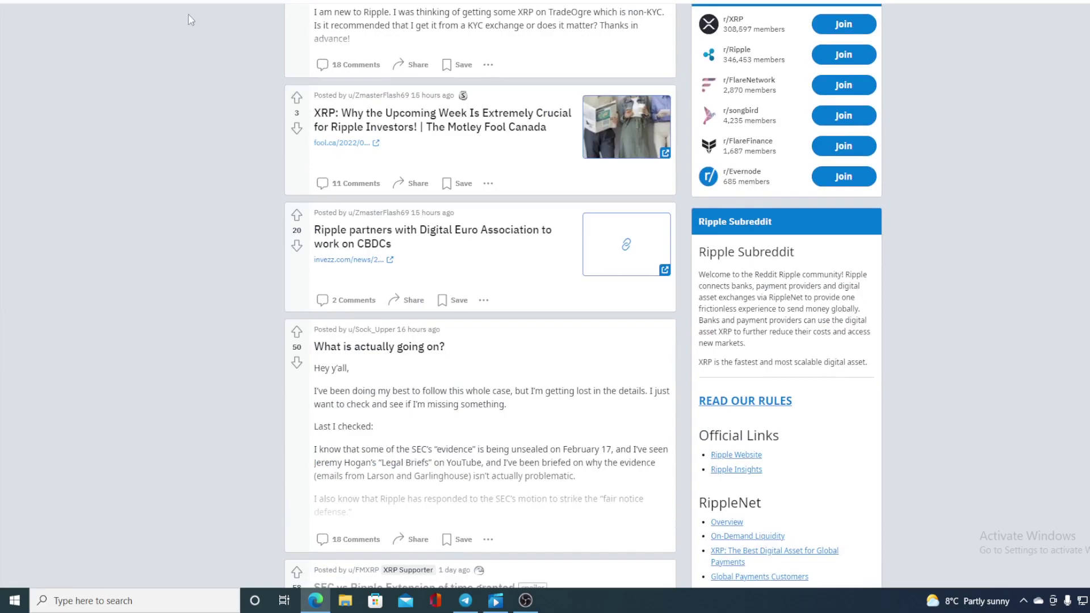
Switch back to CoinMarketCap's XRP to USD one-day chart showing $0.83
key(ctrl+Tab)
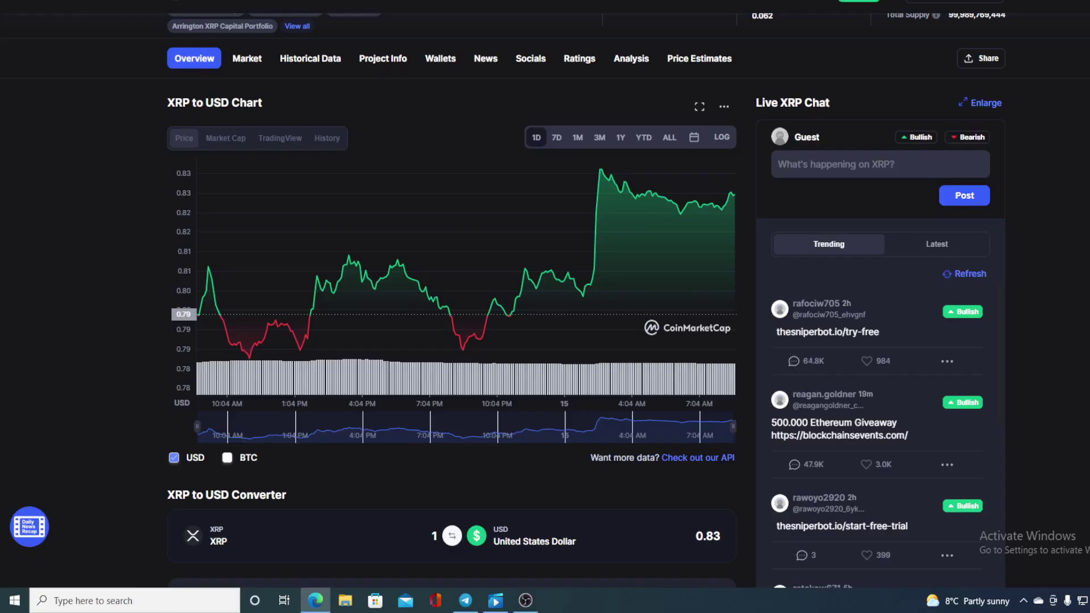